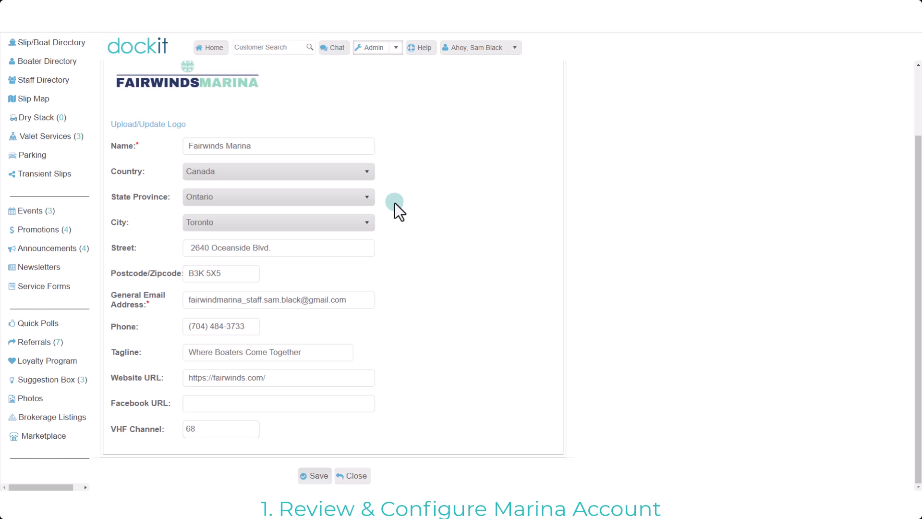
- View the description of the Chat module among the marina's optional modules, then close it
scroll(395, 203, "up", 2)
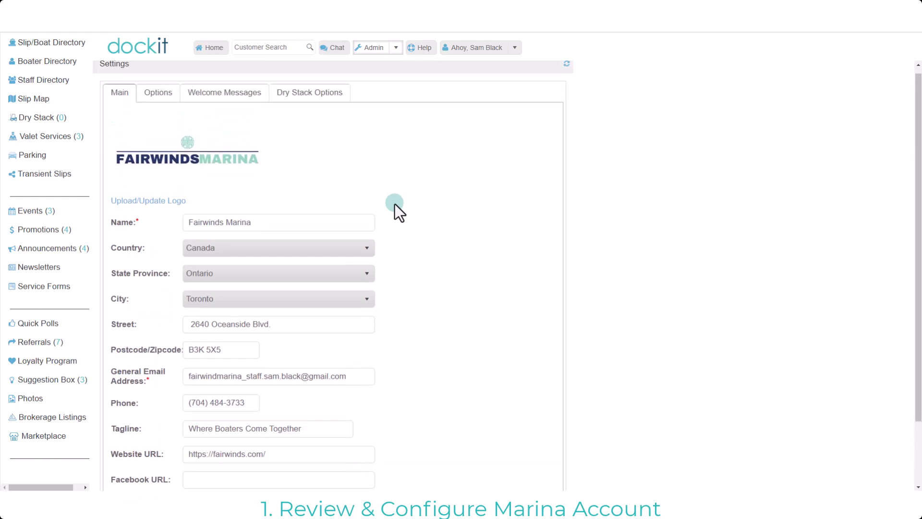
left_click(156, 99)
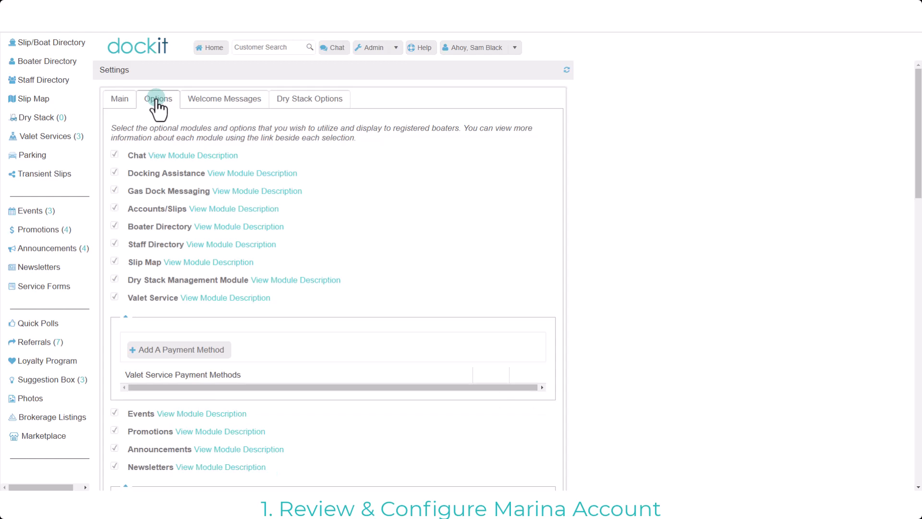
left_click(194, 156)
left_click(405, 138)
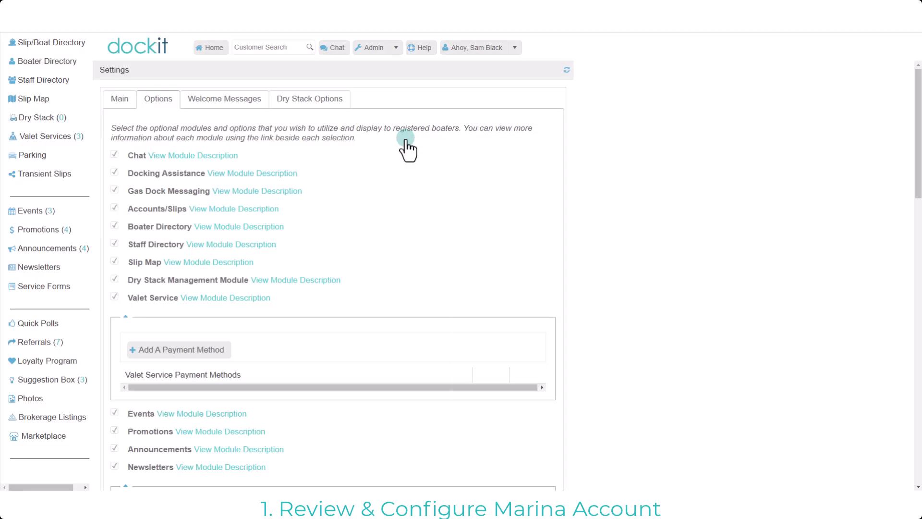
- Examine the optional modules enabled for registered boaters, including the valet payment methods and the newsletter type
left_click(114, 154)
scroll(122, 196, "down", 2)
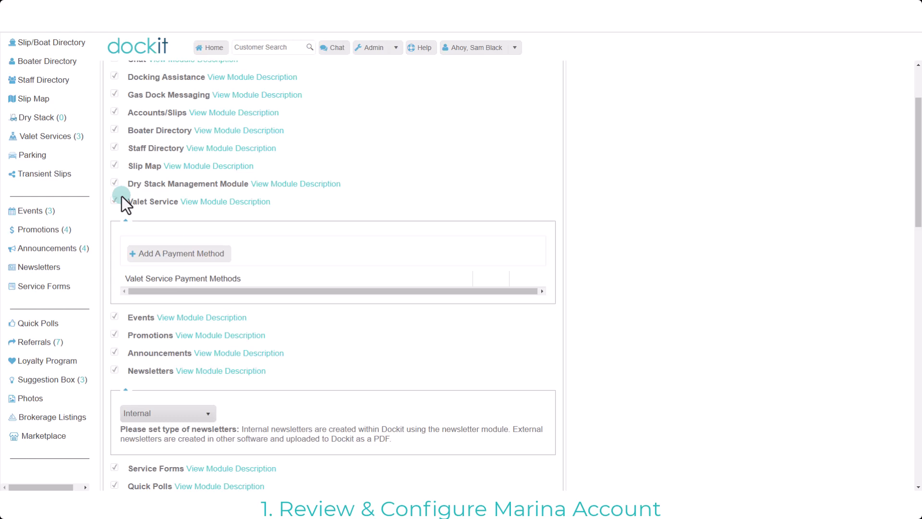
scroll(126, 239, "down", 4)
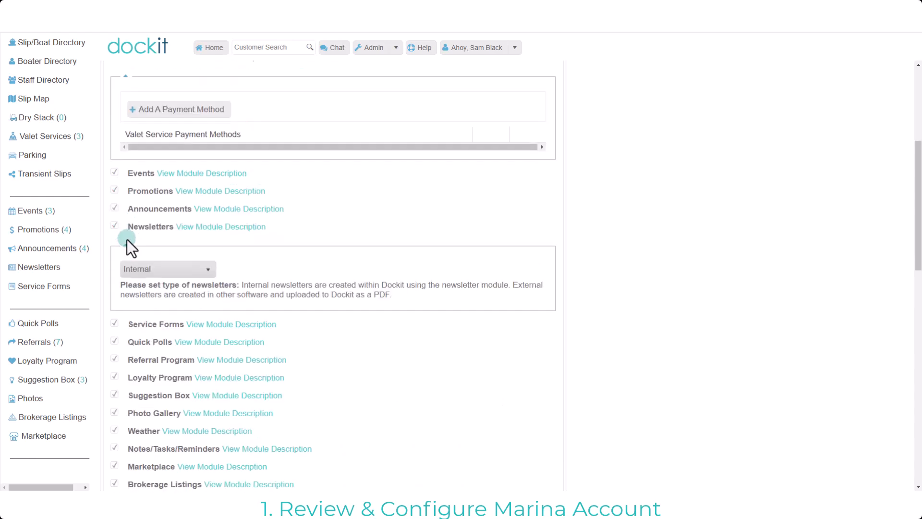
scroll(126, 240, "down", 1)
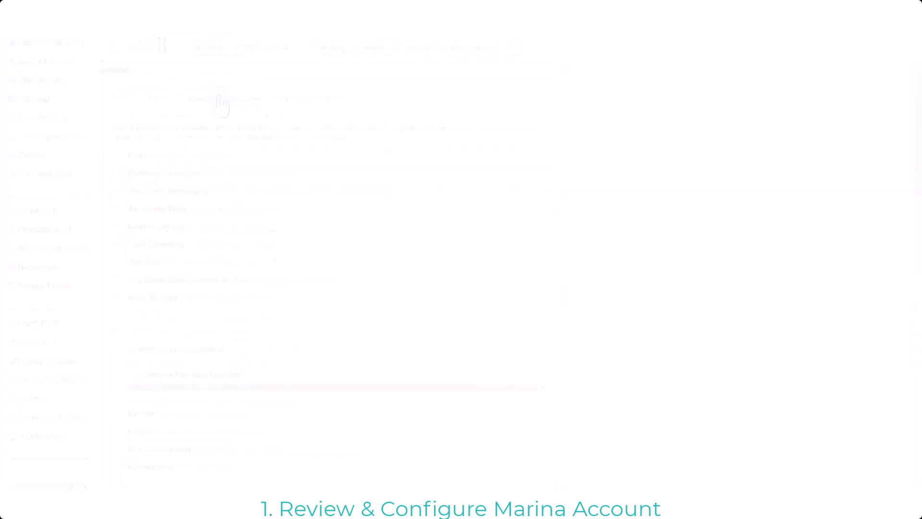
- View the marina's welcome messages for staff and boaters and its dry stack options
left_click(220, 98)
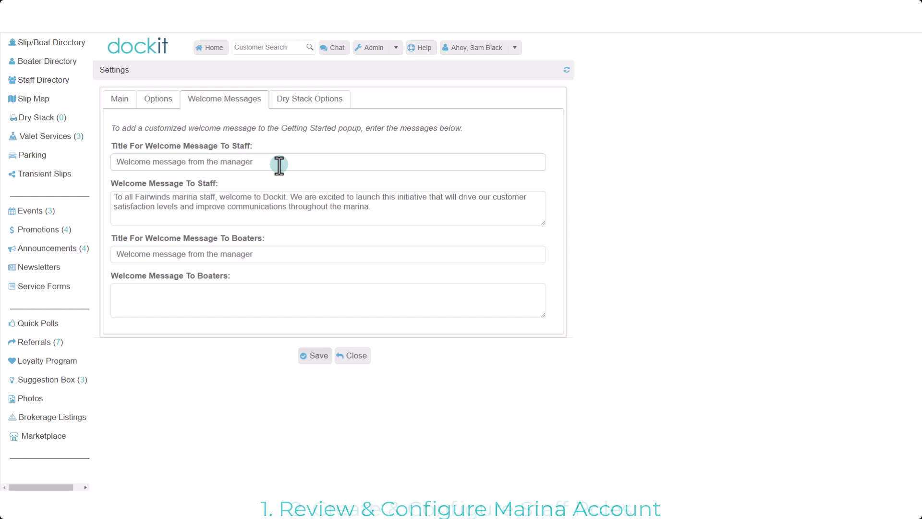
left_click(306, 98)
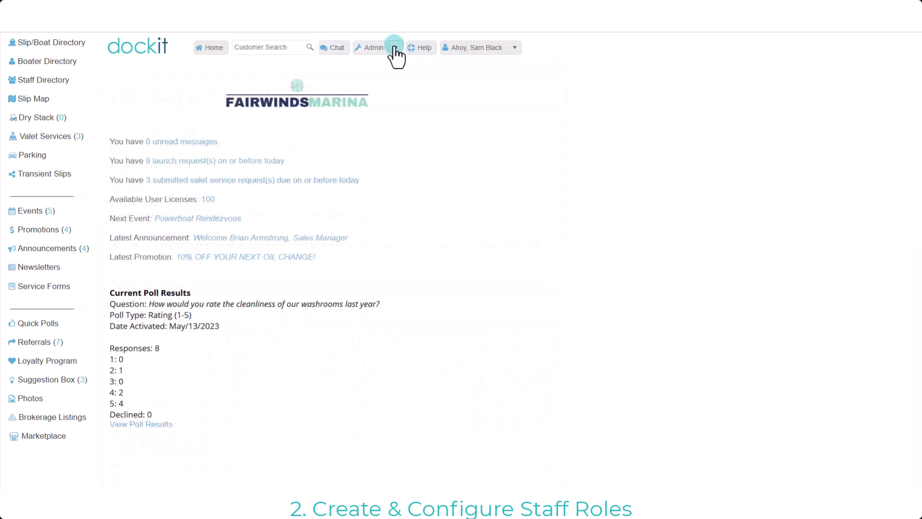
- Review the permissions and module access of the Dry Stack Operator staff role, then close the role
left_click(394, 48)
left_click(393, 98)
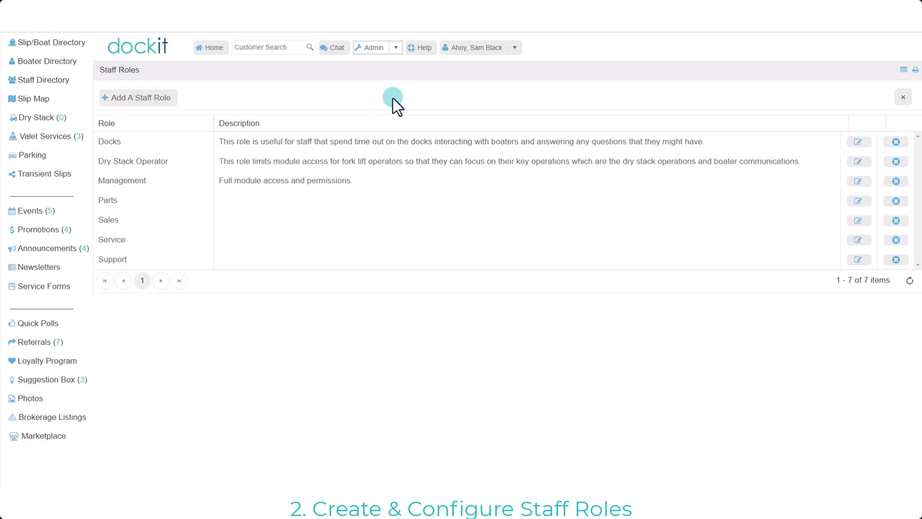
double_click(309, 164)
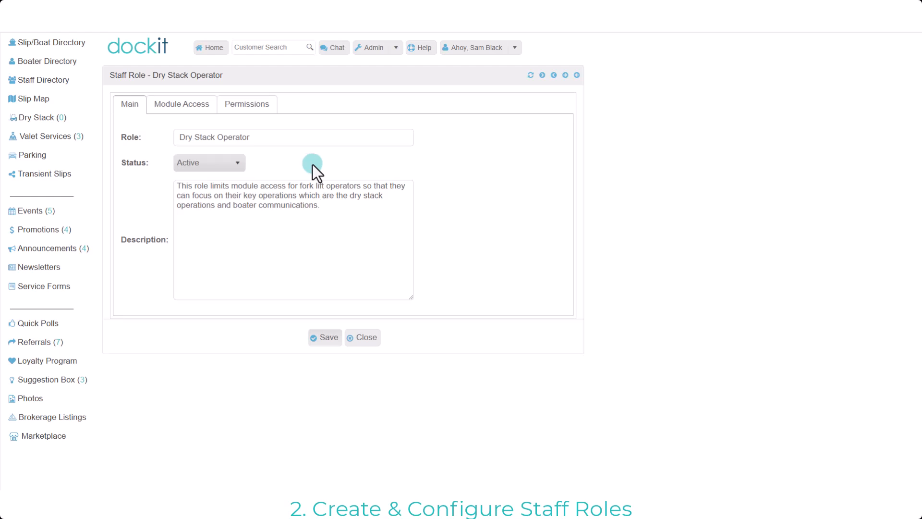
left_click(252, 104)
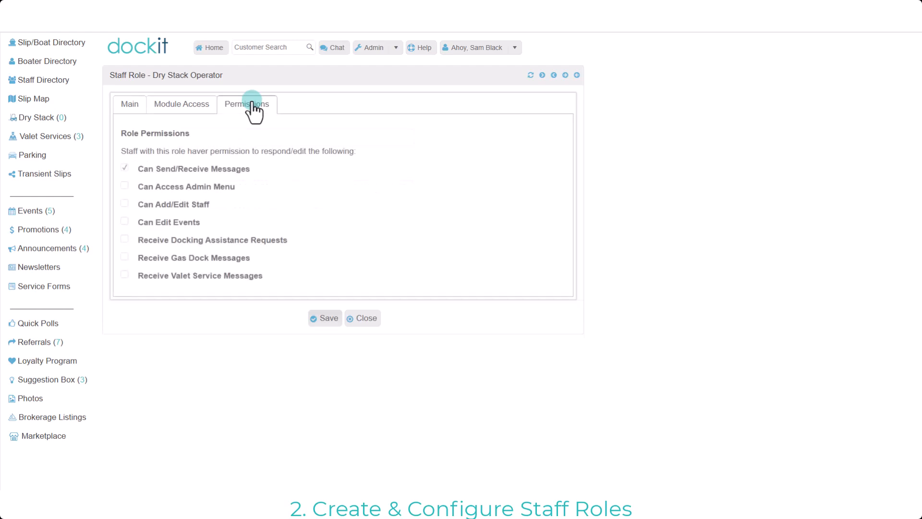
left_click(173, 103)
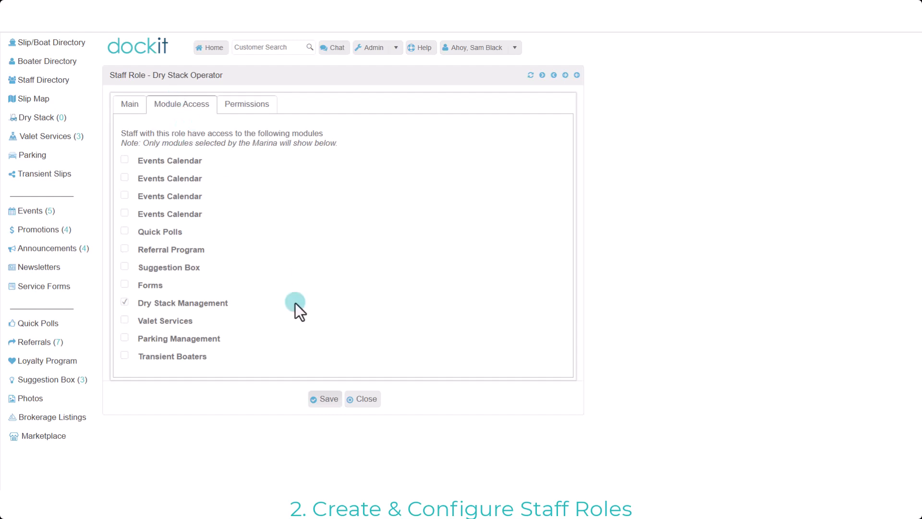
left_click(363, 403)
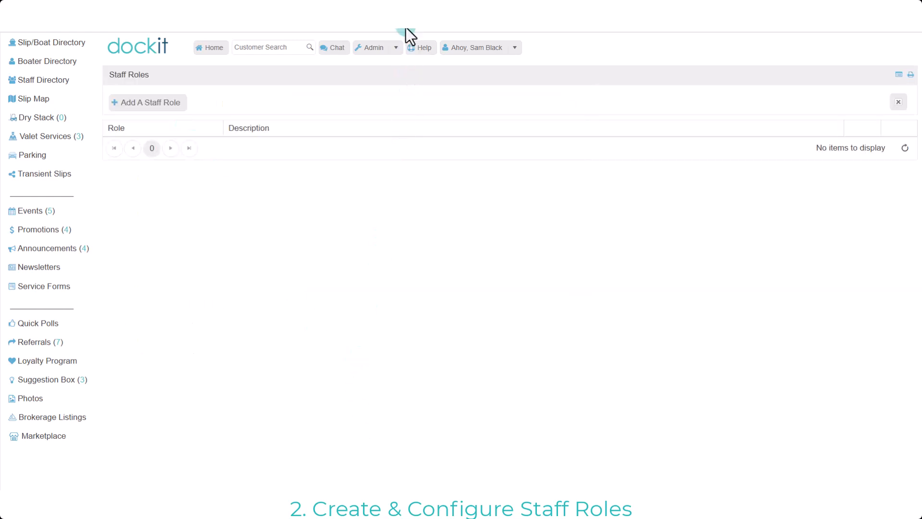
- Review the module access and permissions of the Dry Stack Forklift Operator's staff account, then close it
left_click(396, 49)
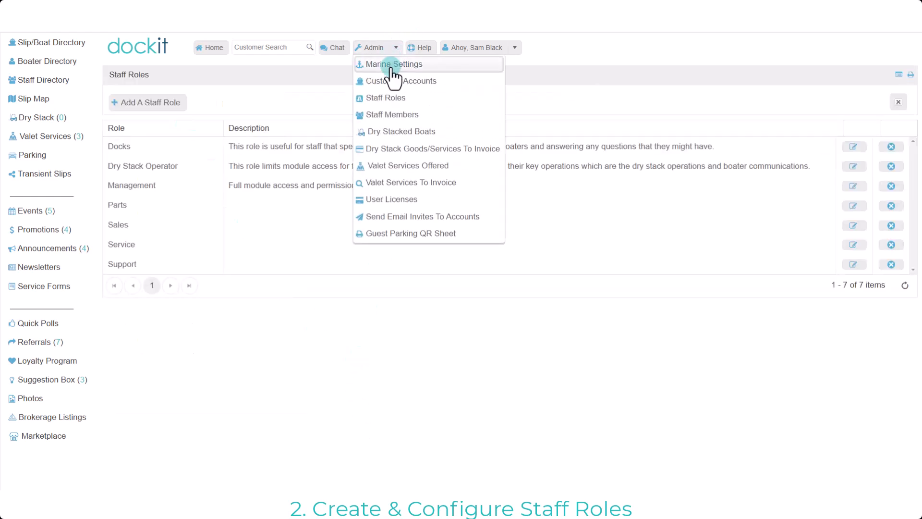
left_click(392, 115)
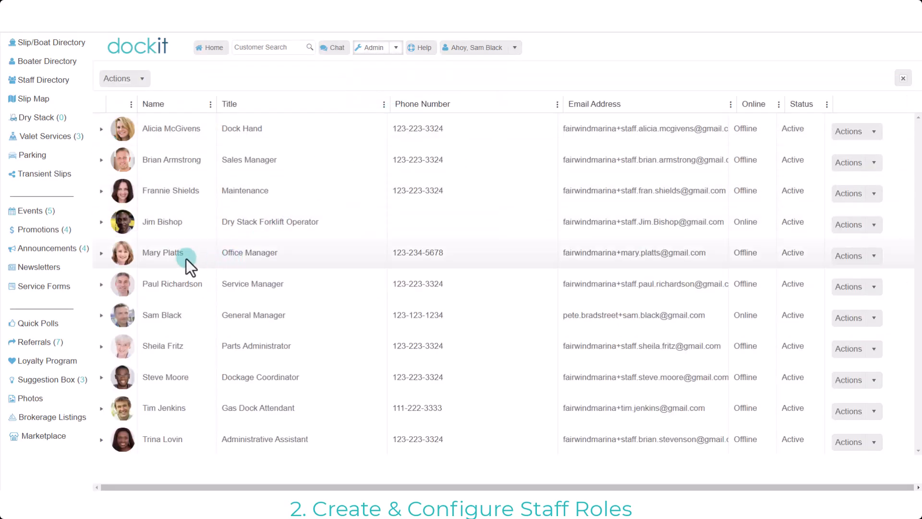
left_click(166, 222)
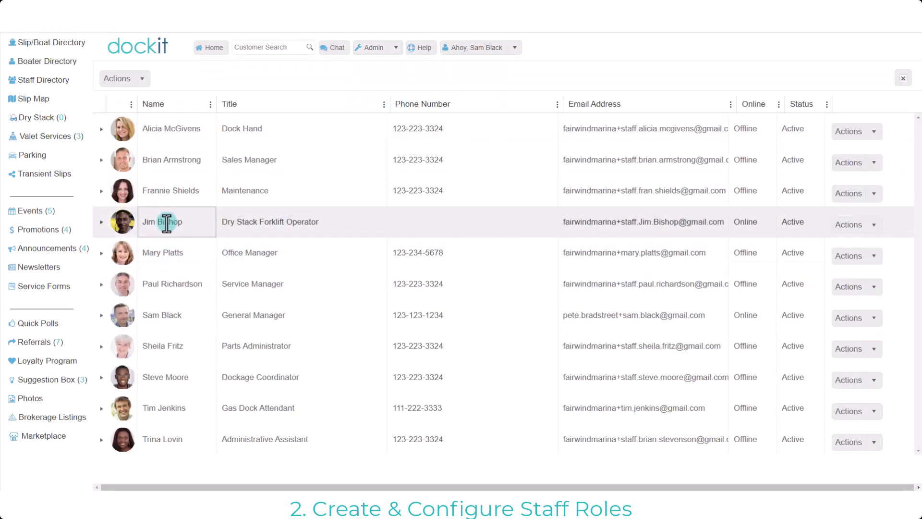
double_click(166, 222)
left_click(188, 220)
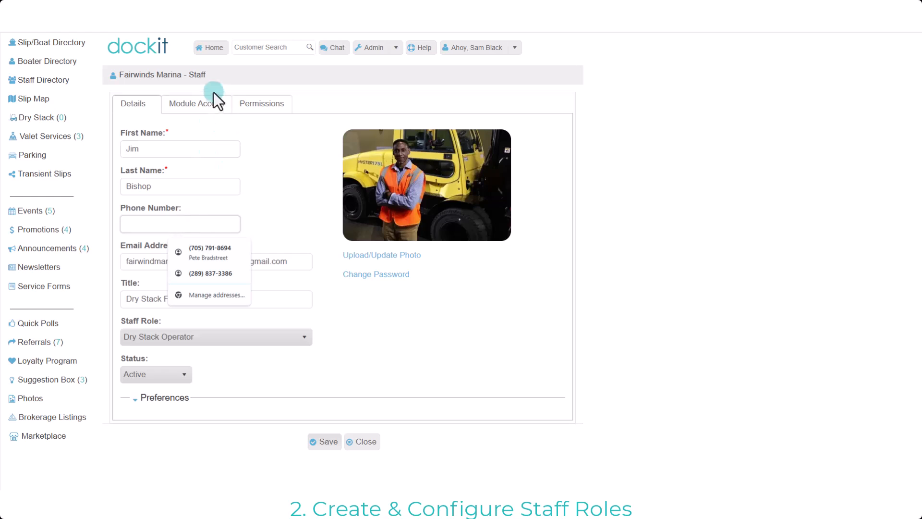
left_click(205, 104)
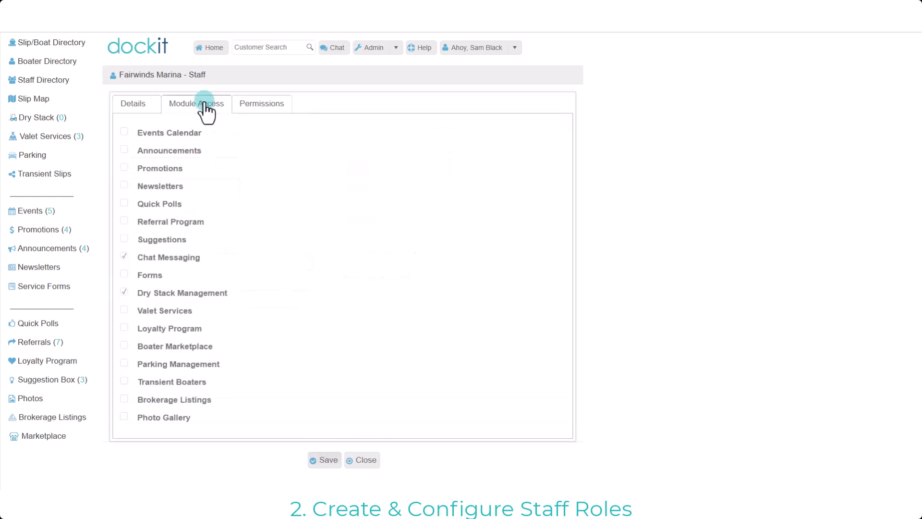
left_click(245, 102)
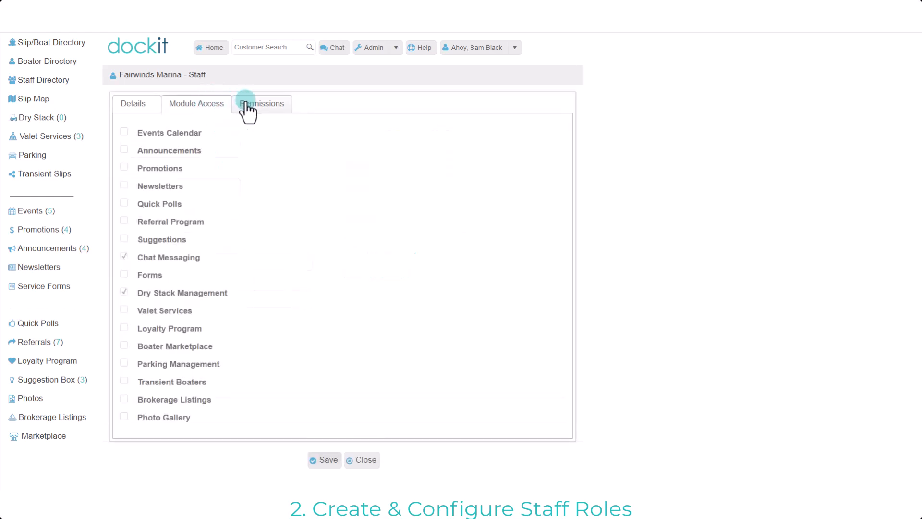
left_click(246, 102)
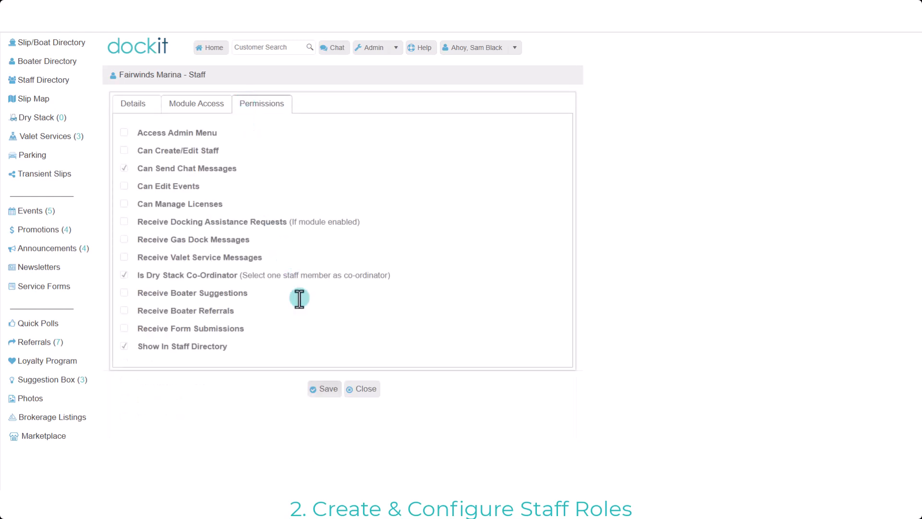
left_click(368, 390)
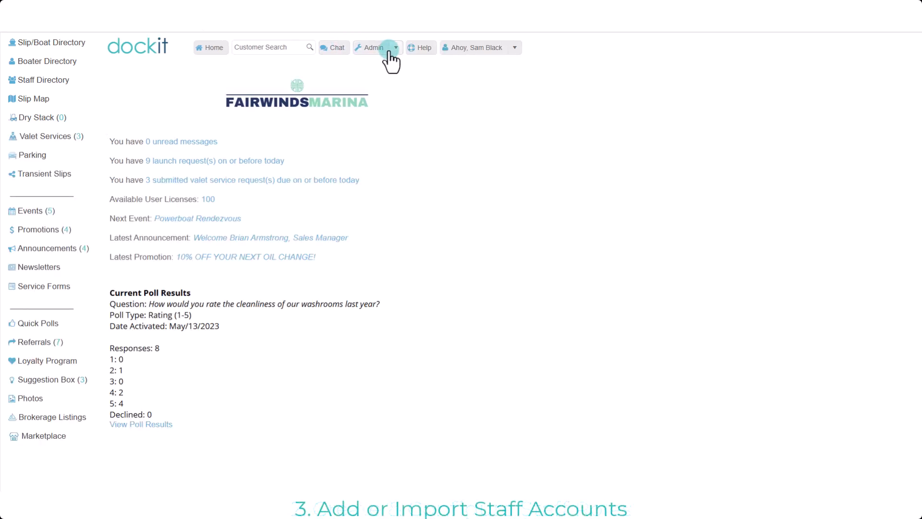
- Download the import template for staff members and switch to Excel to view it
left_click(390, 49)
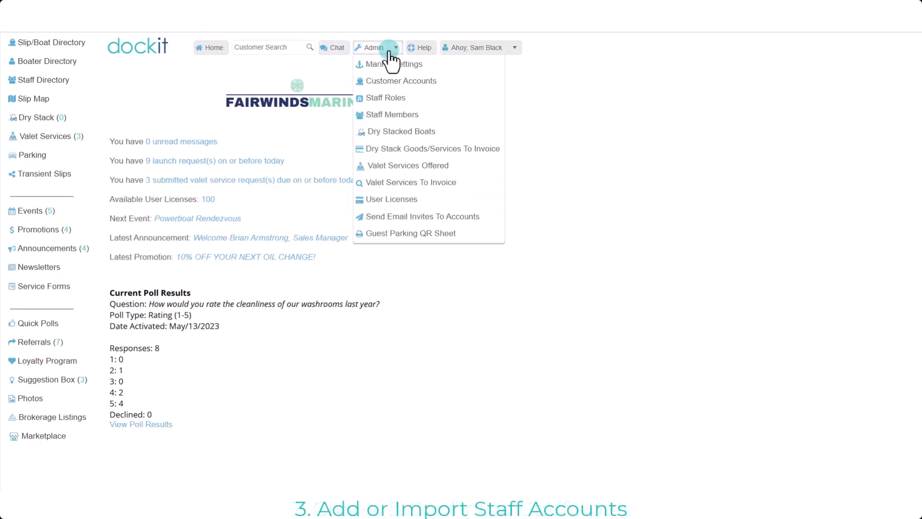
left_click(398, 116)
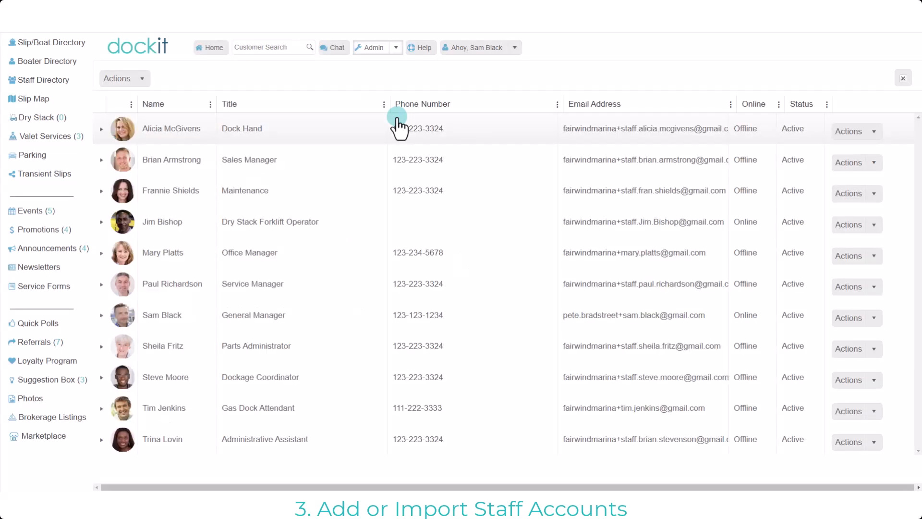
left_click(138, 79)
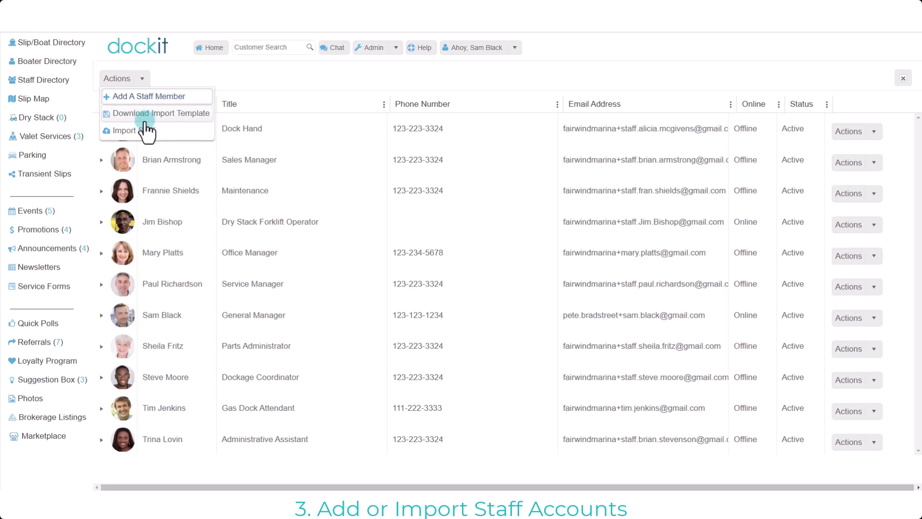
left_click(146, 114)
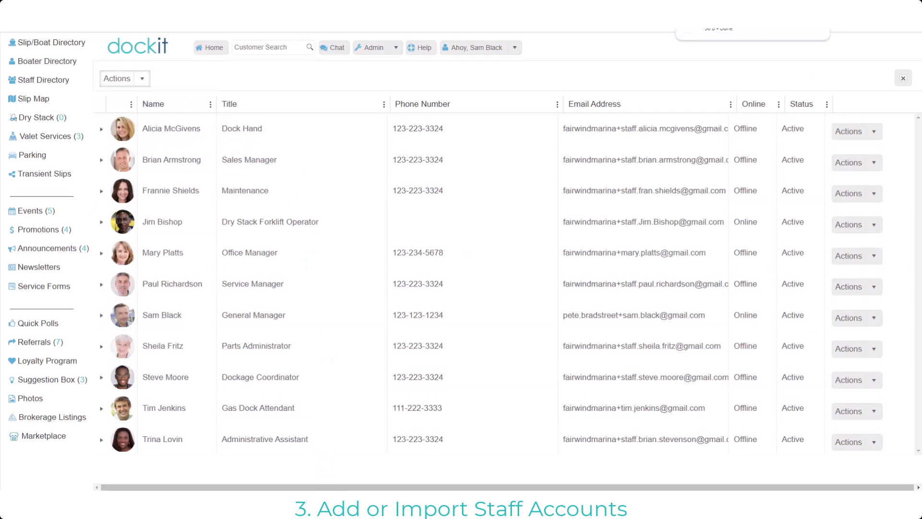
left_click(332, 505)
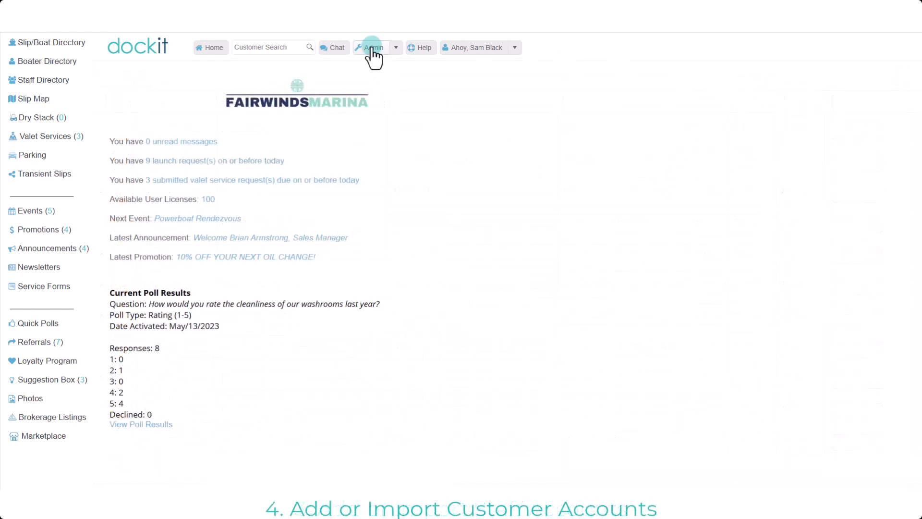
- Download the import template for customer accounts and view it in Excel, then return to the marina accounts list
left_click(372, 48)
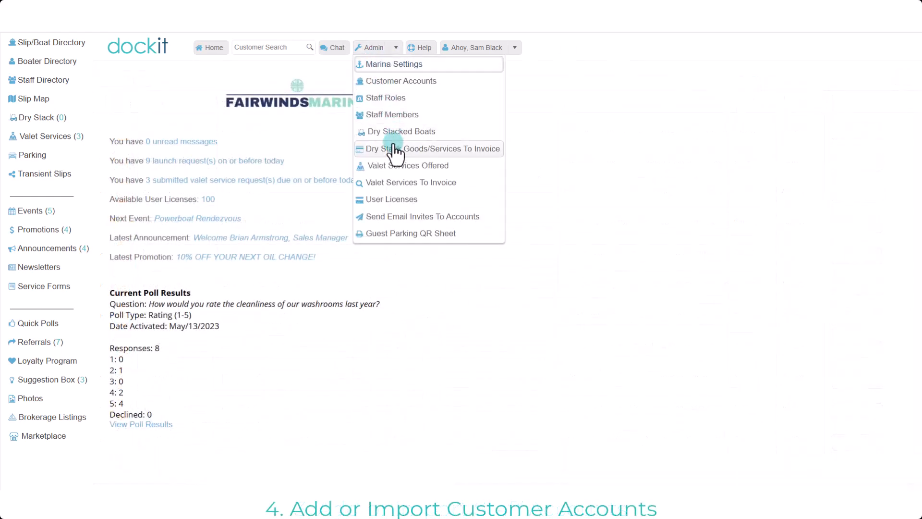
left_click(389, 81)
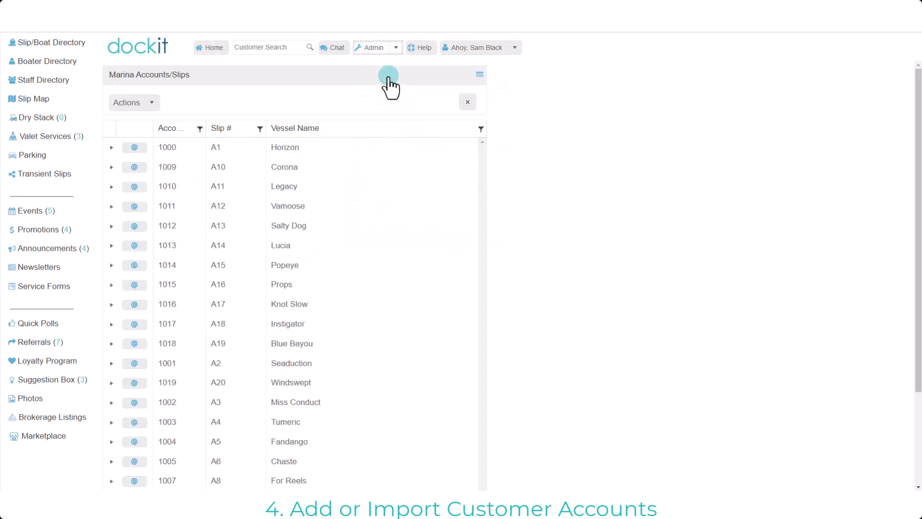
left_click(152, 102)
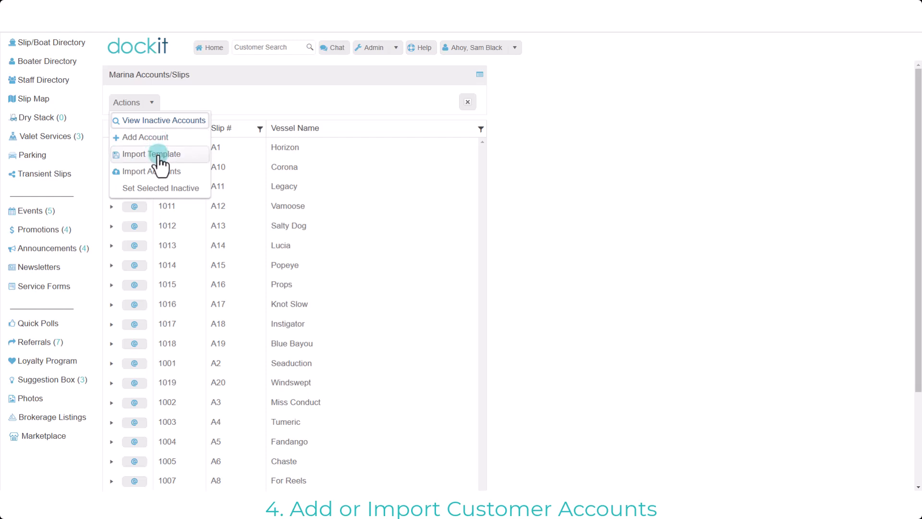
left_click(158, 155)
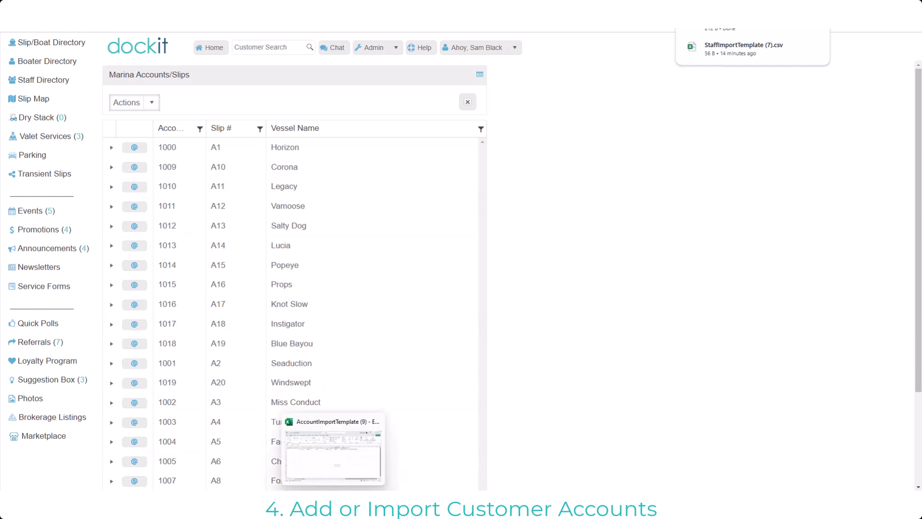
left_click(334, 507)
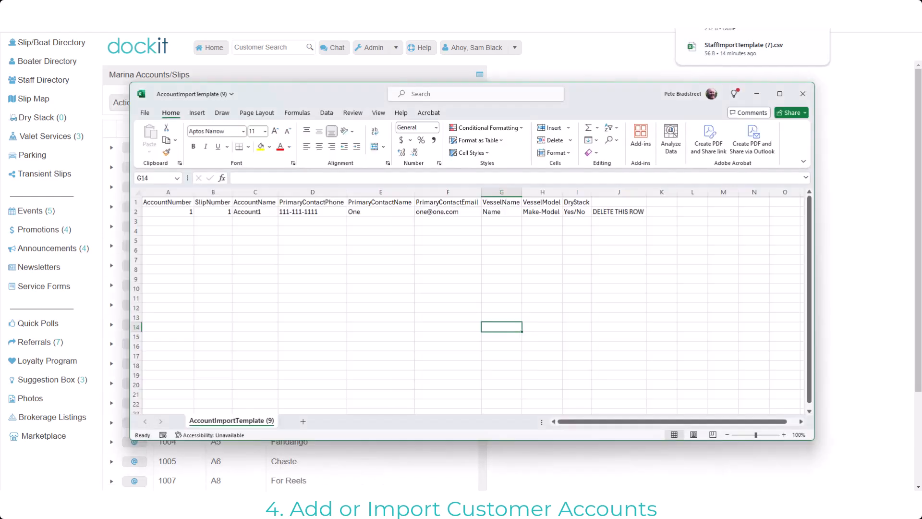
left_click(757, 93)
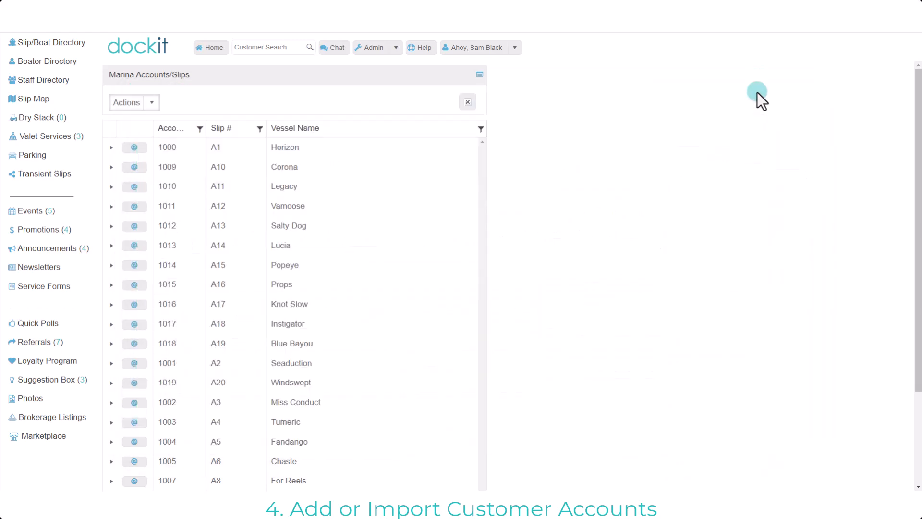
- Open the account import for the marina's customer accounts
left_click(149, 103)
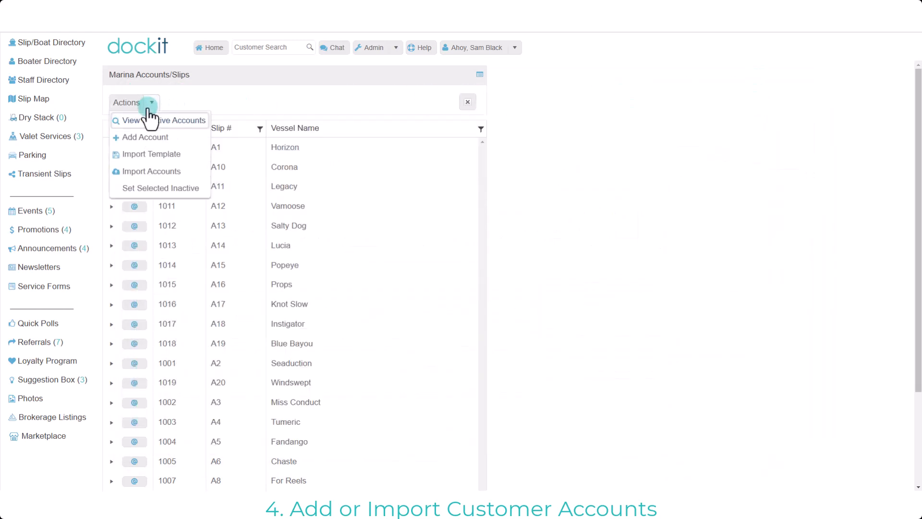
left_click(139, 172)
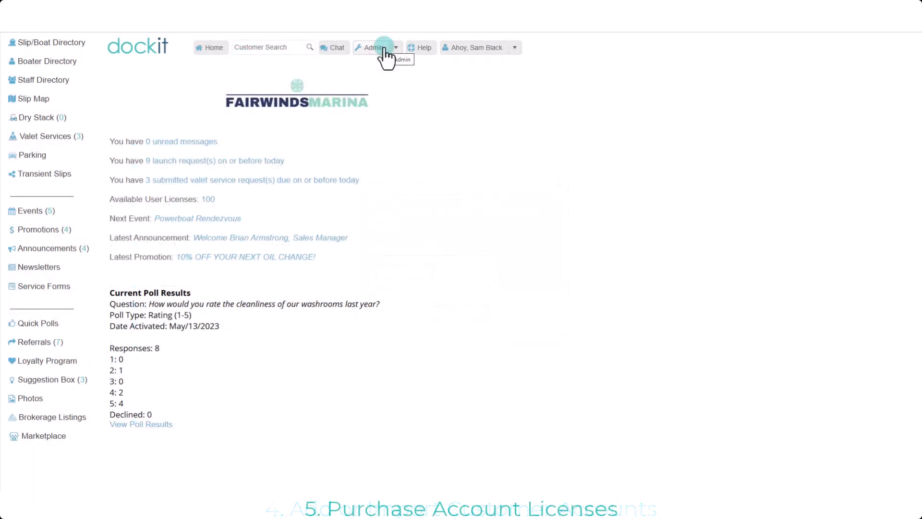
- From the marina's user licenses, purchase the annual plan for 251 to 500 licenses and proceed to Stripe payment
left_click(384, 49)
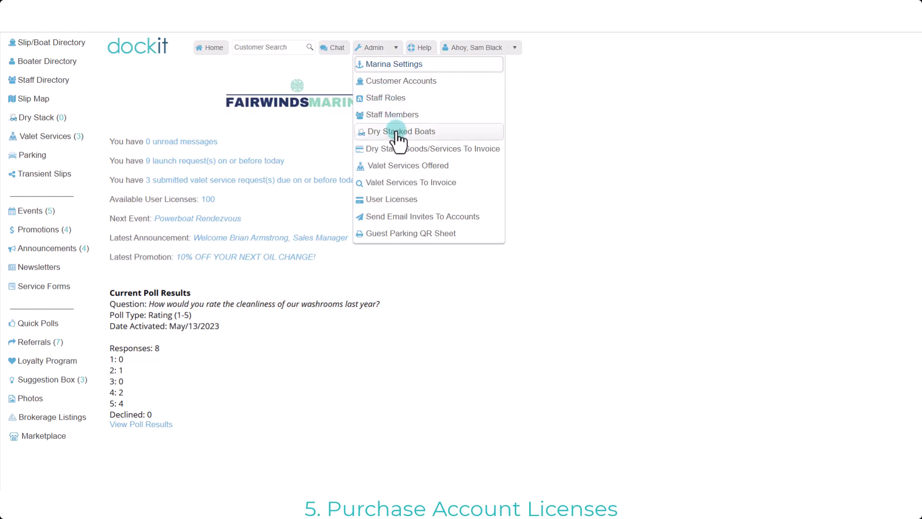
left_click(405, 199)
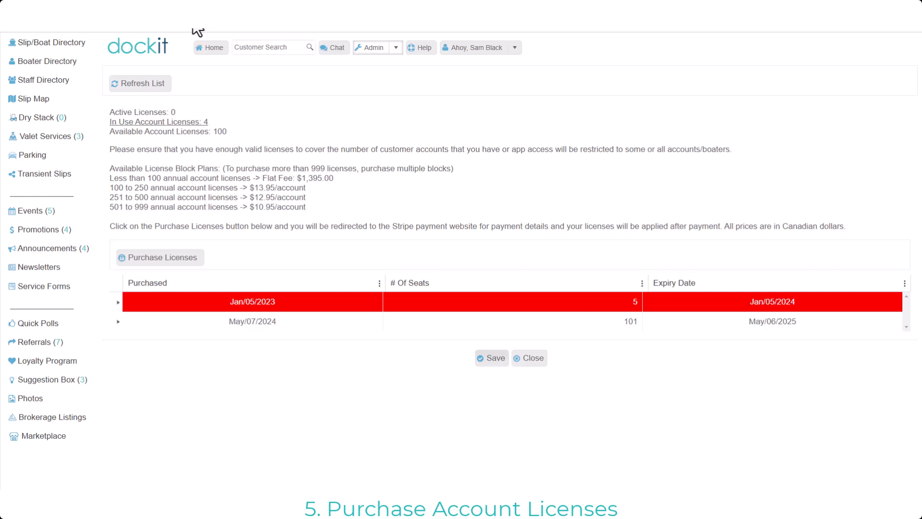
left_click(165, 257)
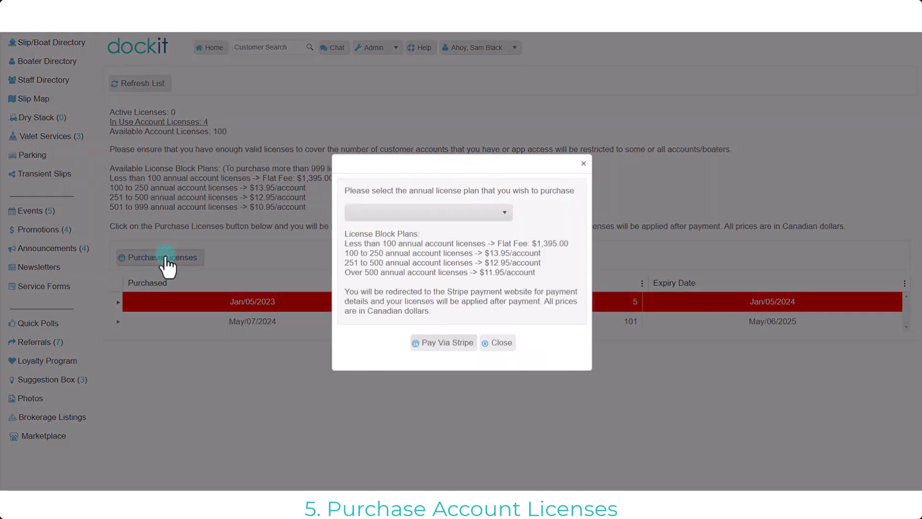
left_click(510, 214)
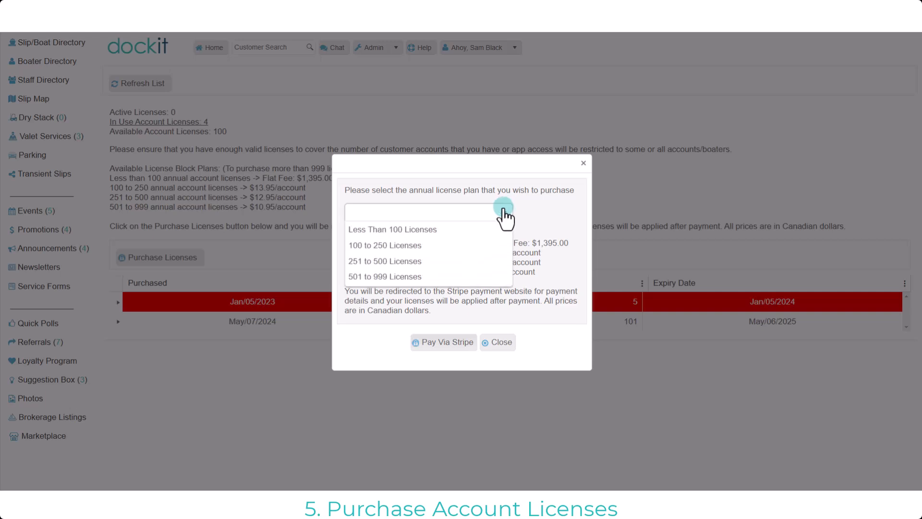
left_click(374, 260)
left_click(452, 345)
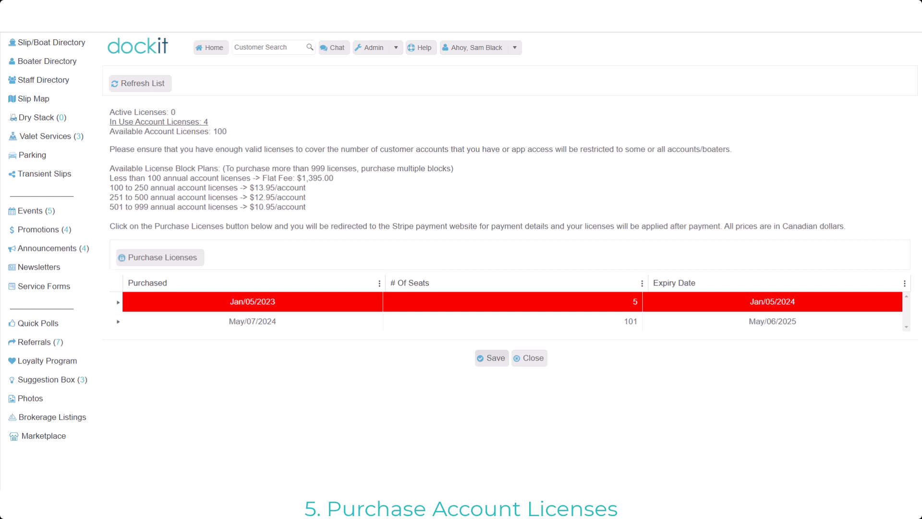
- Update the quantity of annual Dockit account licenses to 300 on the Stripe checkout page
left_click_drag(920, 57, 286, 30)
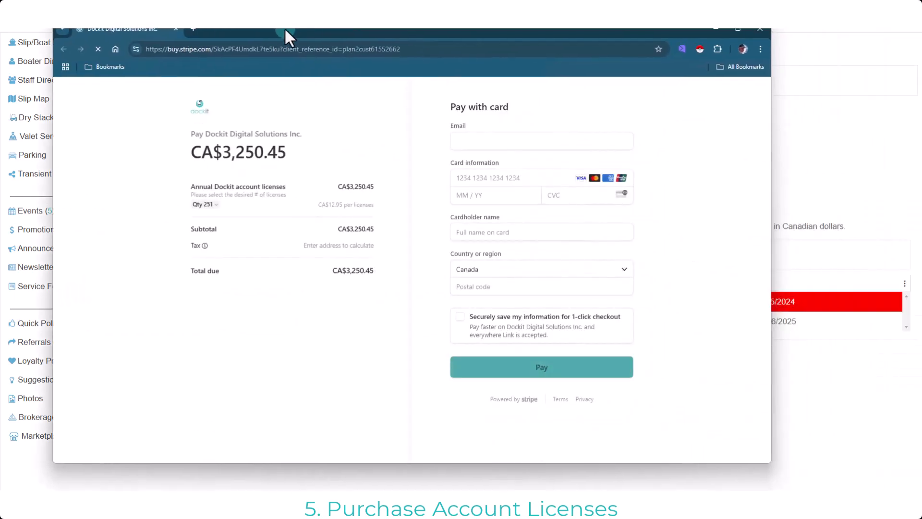
left_click(212, 205)
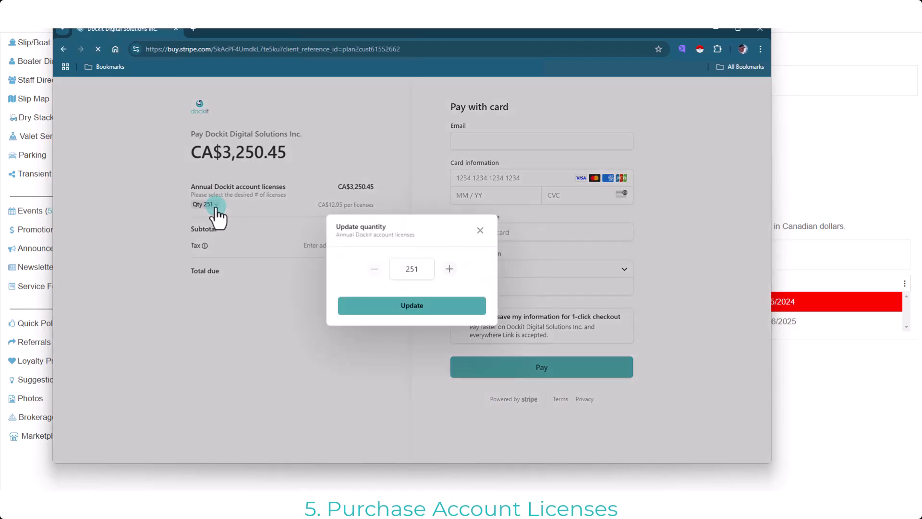
double_click(418, 269)
type("300")
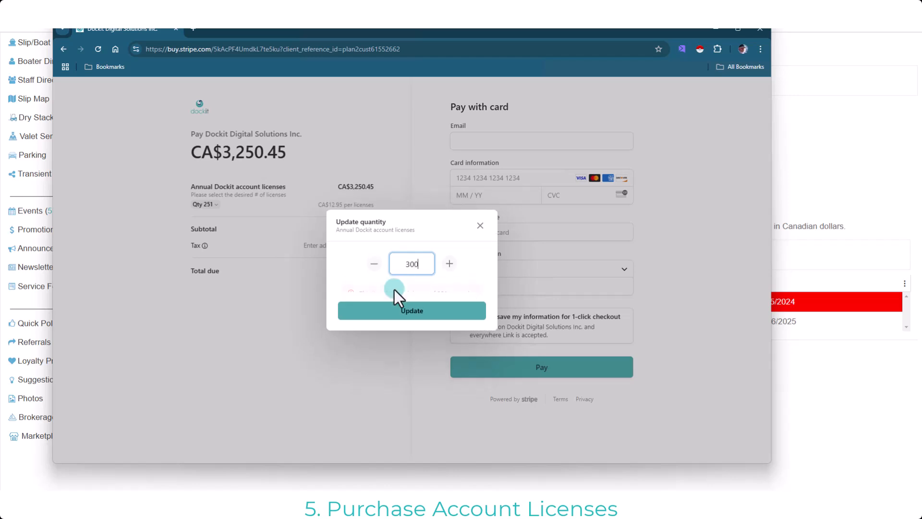
left_click(409, 316)
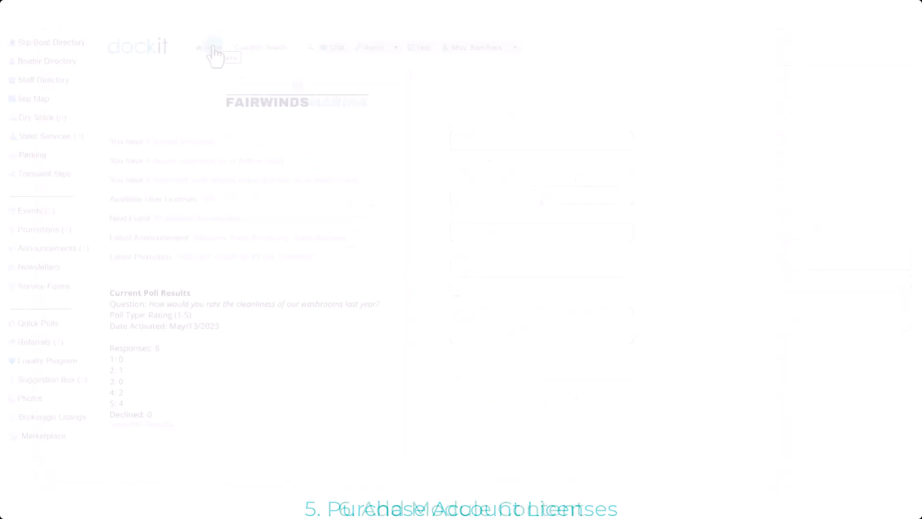
- Add a new draft event to the marina's events, look through its blank form, and close it
left_click(213, 47)
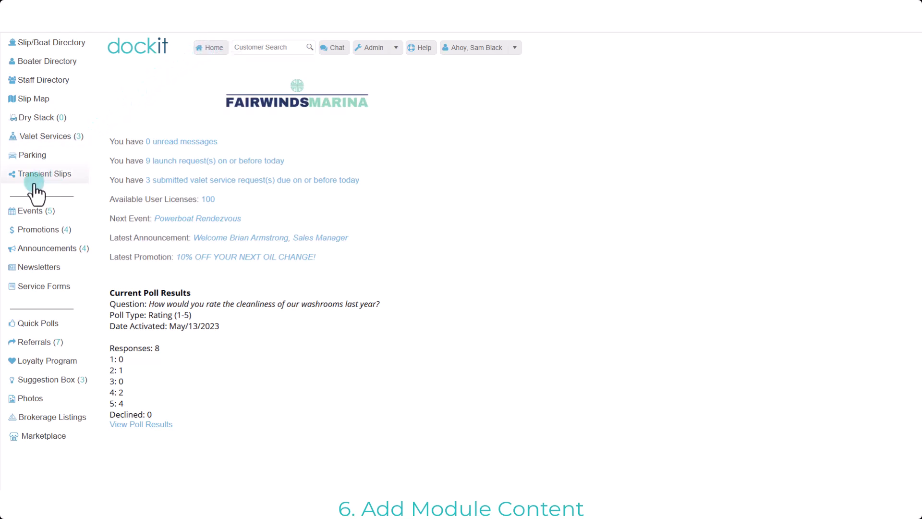
left_click(12, 212)
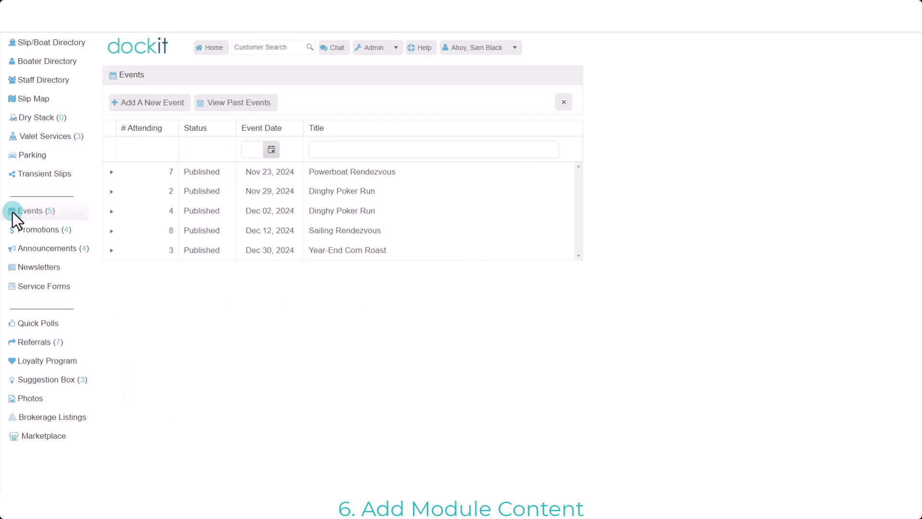
left_click(140, 104)
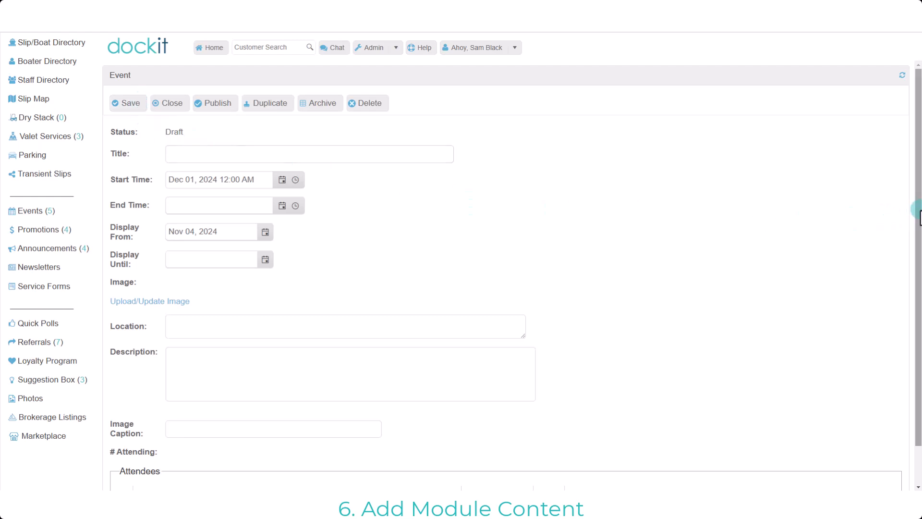
left_click_drag(919, 230, 907, 129)
left_click(156, 103)
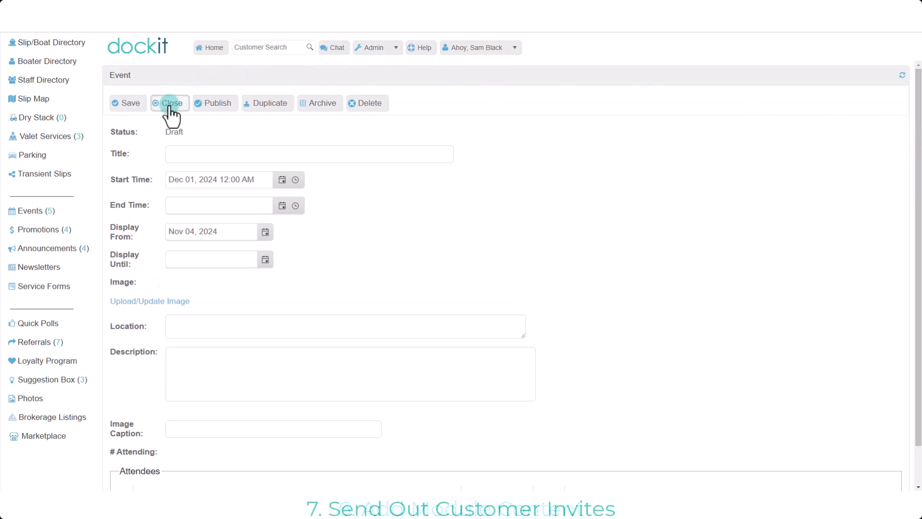
- Start sending email invites to all accounts that have not been invited, then cancel the sending at the confirmation
left_click(212, 48)
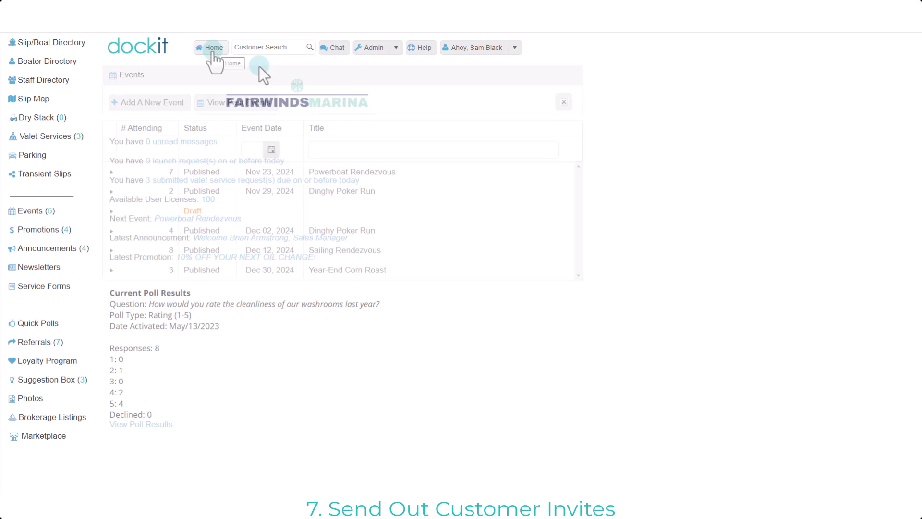
left_click(373, 49)
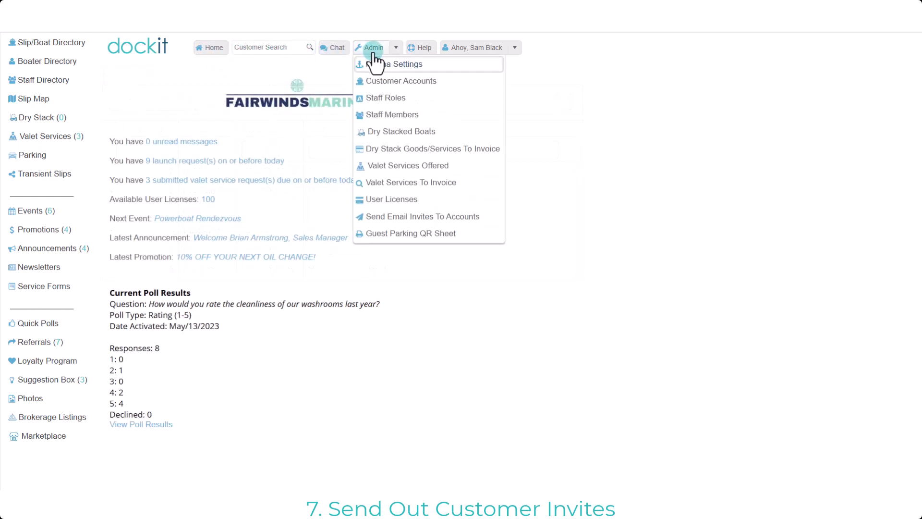
left_click(405, 216)
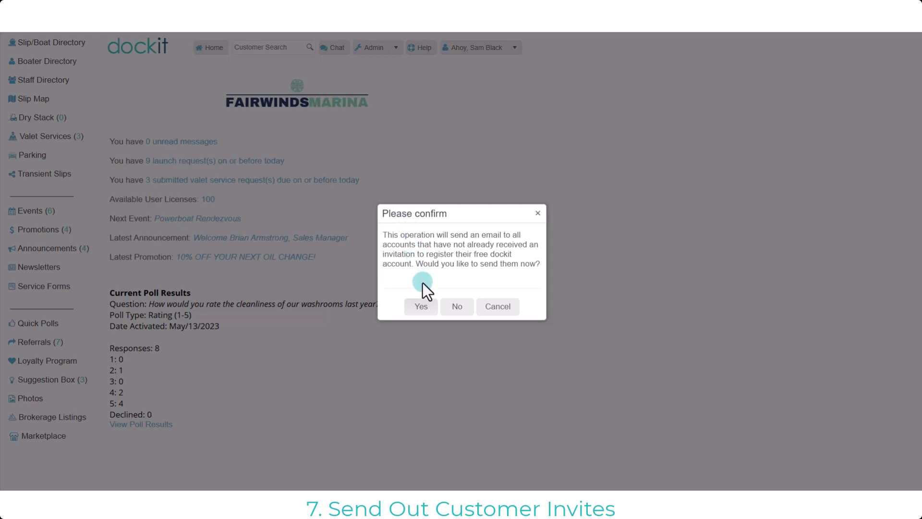
left_click(499, 310)
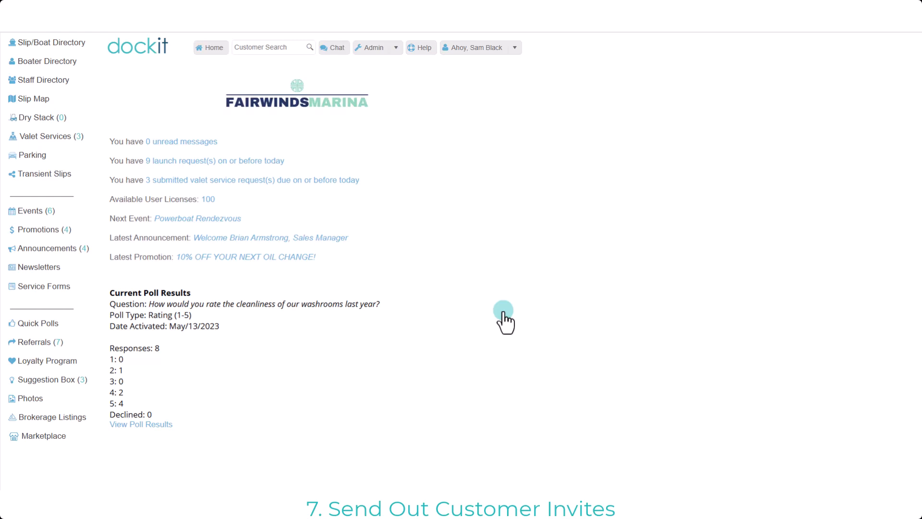
- Open the customer account of the vessel Vertigo in slip B6 from the marina accounts, then close it
left_click(379, 50)
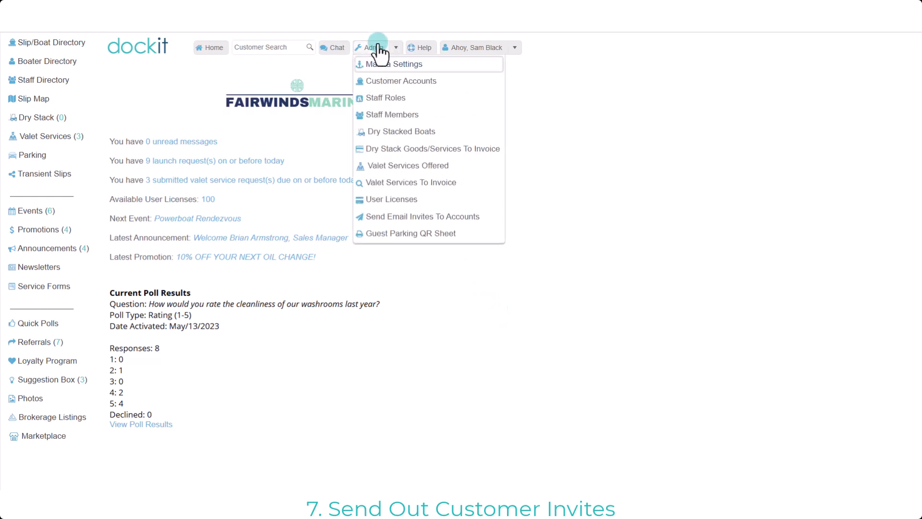
left_click(396, 83)
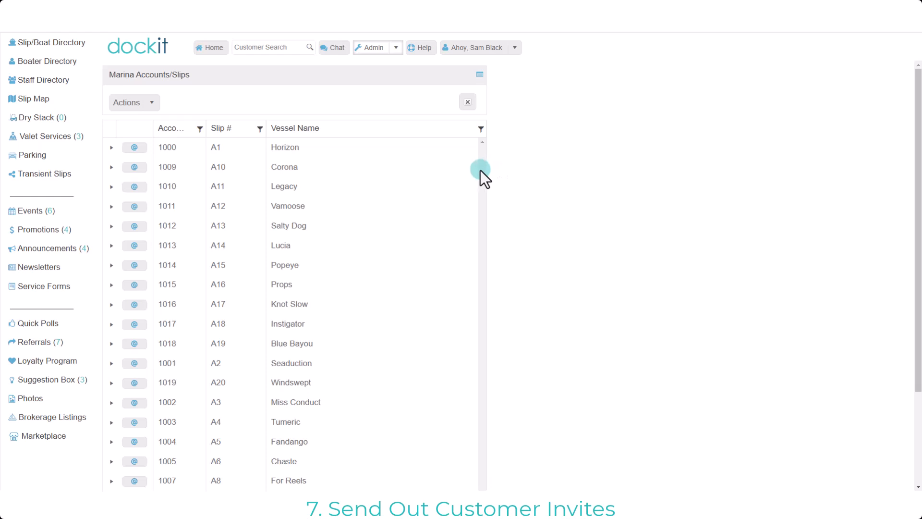
scroll(473, 401, "down", 3)
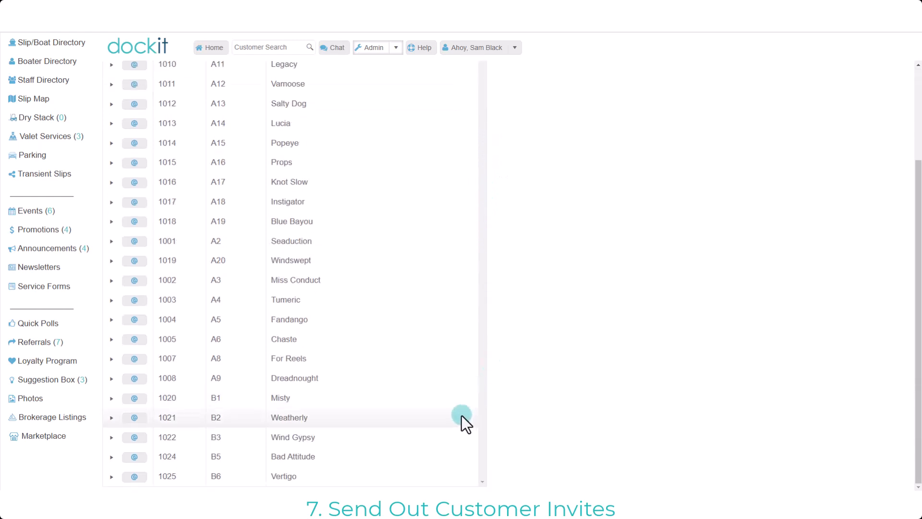
double_click(269, 479)
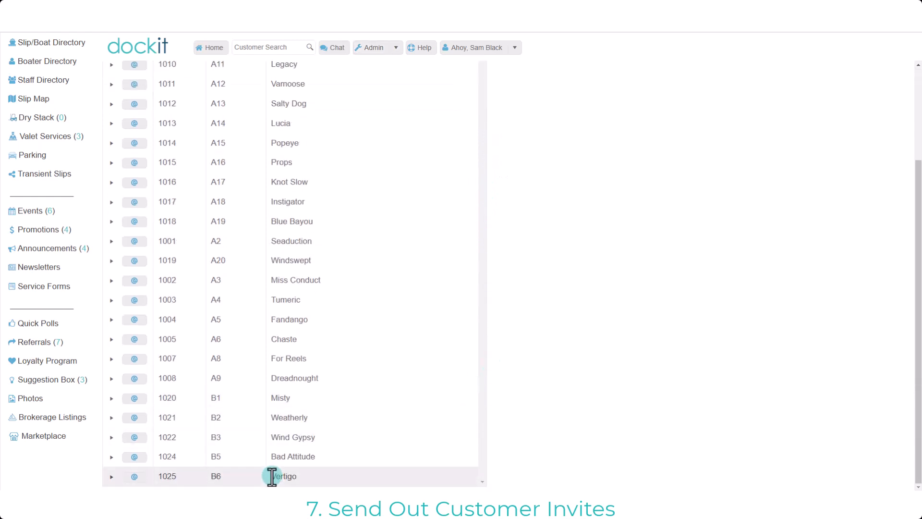
left_click(169, 103)
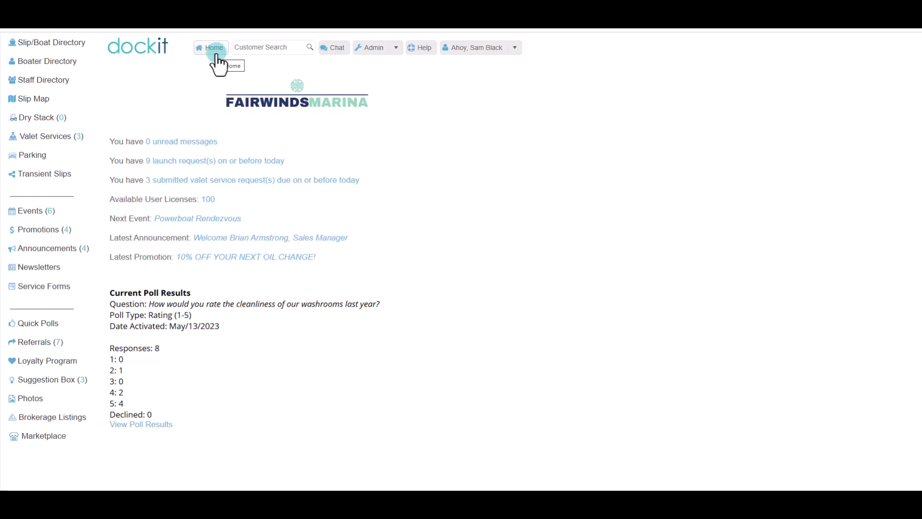
- Open the support contact information from the signed-in user's account options
left_click(512, 50)
left_click(502, 80)
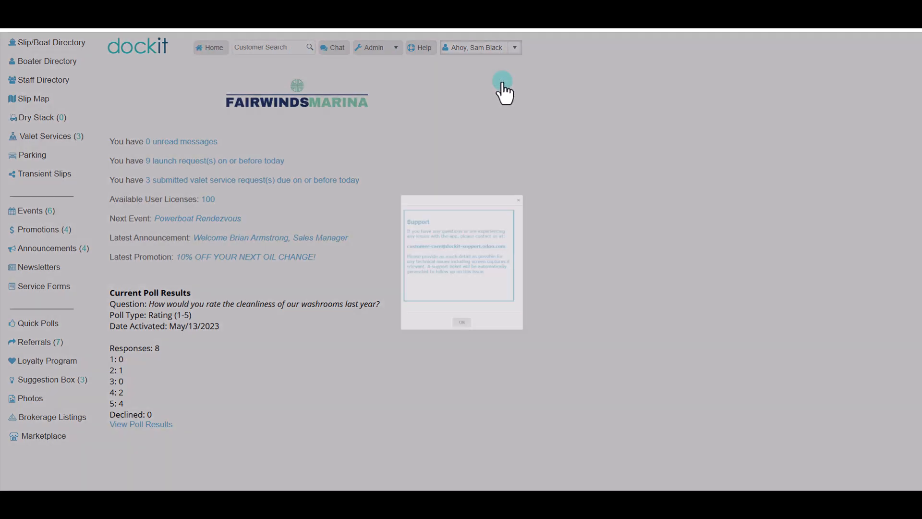